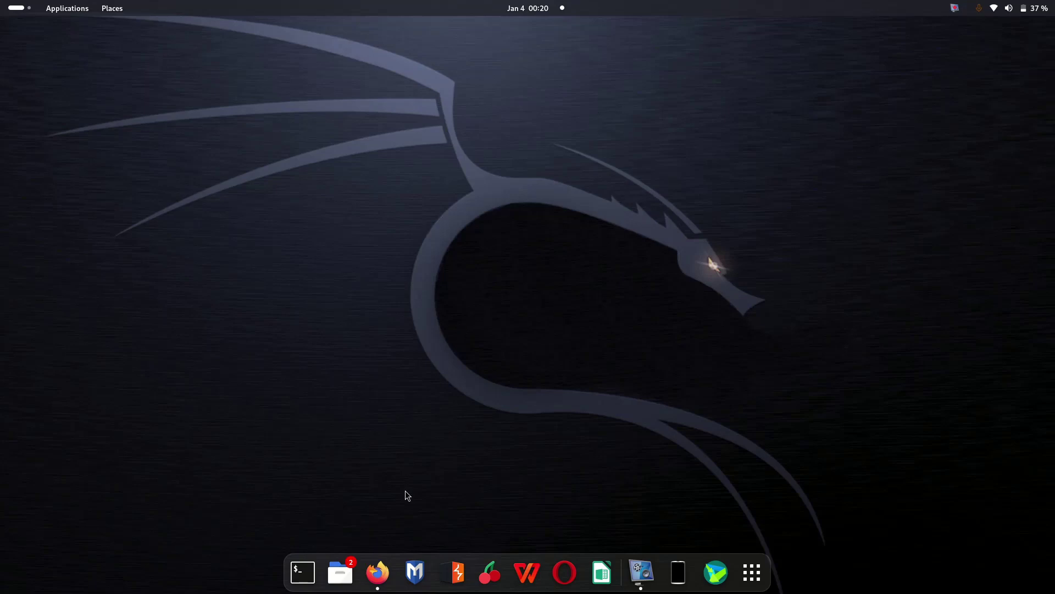
Bring the Firefox window with the FOFA home page at en.fofa.info to the front
click(377, 572)
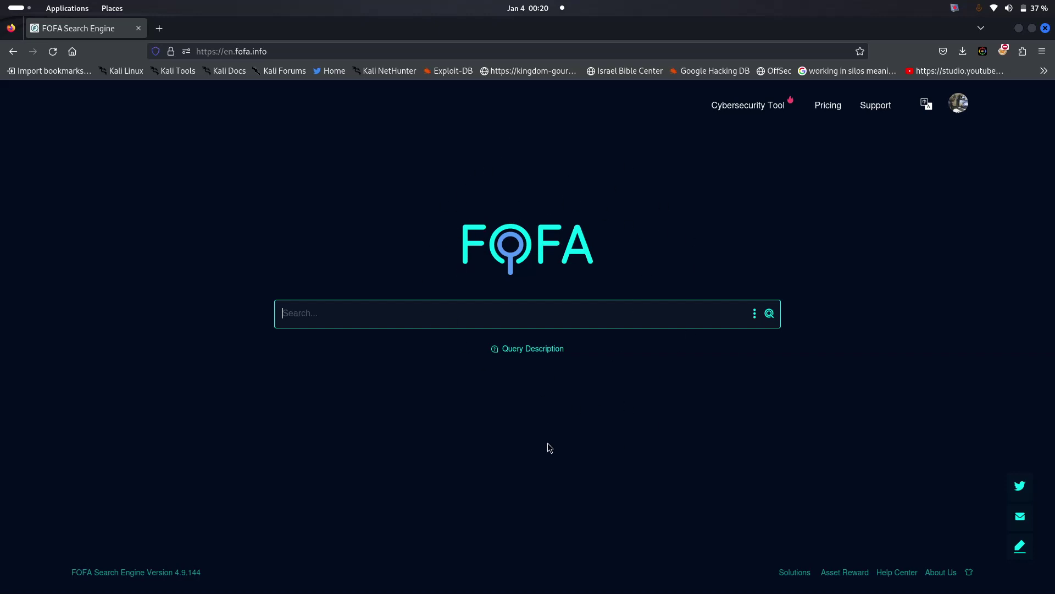
Search FOFA for 'network camera'
text(network camera)
key(Return)
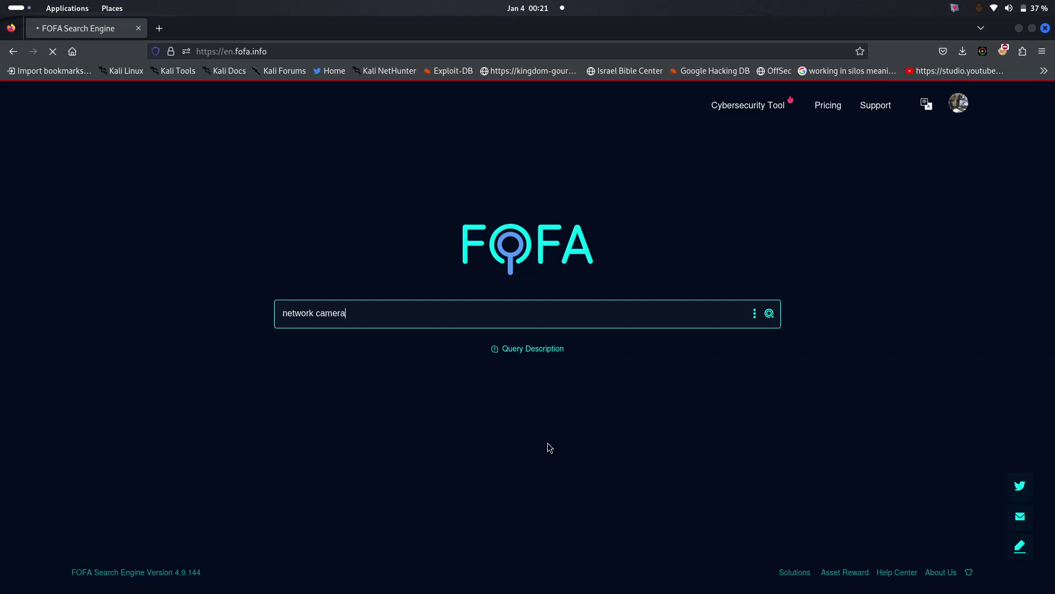
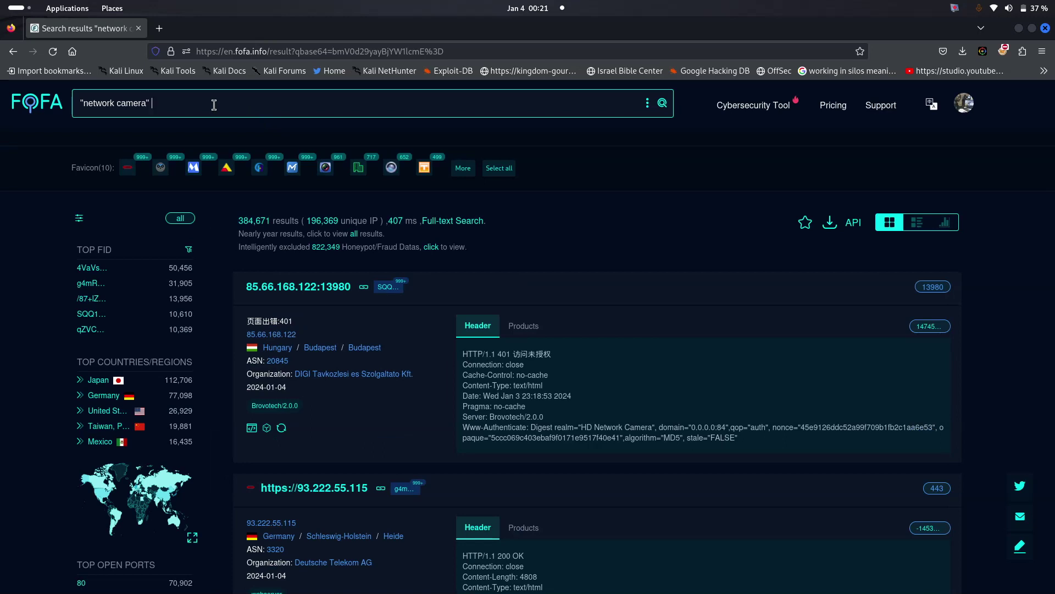
Append && country="ZA" after "network camera" in the FOFA search query
text(&&&)
key(BackSpace)
text(country)
text(="")
text(ZA)
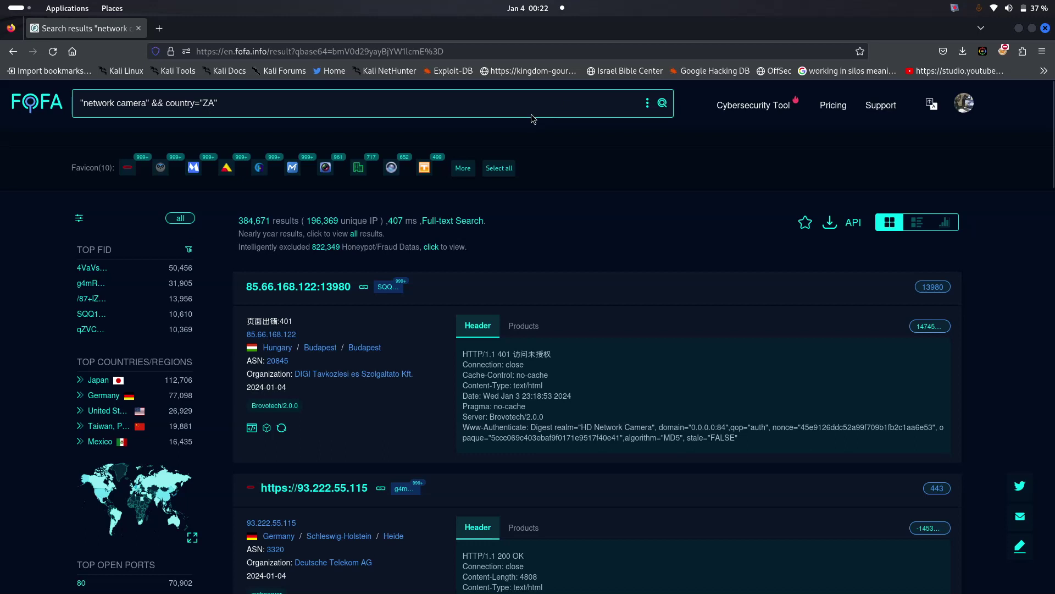
Run the filtered search, narrowing results to 4,634 South African camera hosts
key(Return)
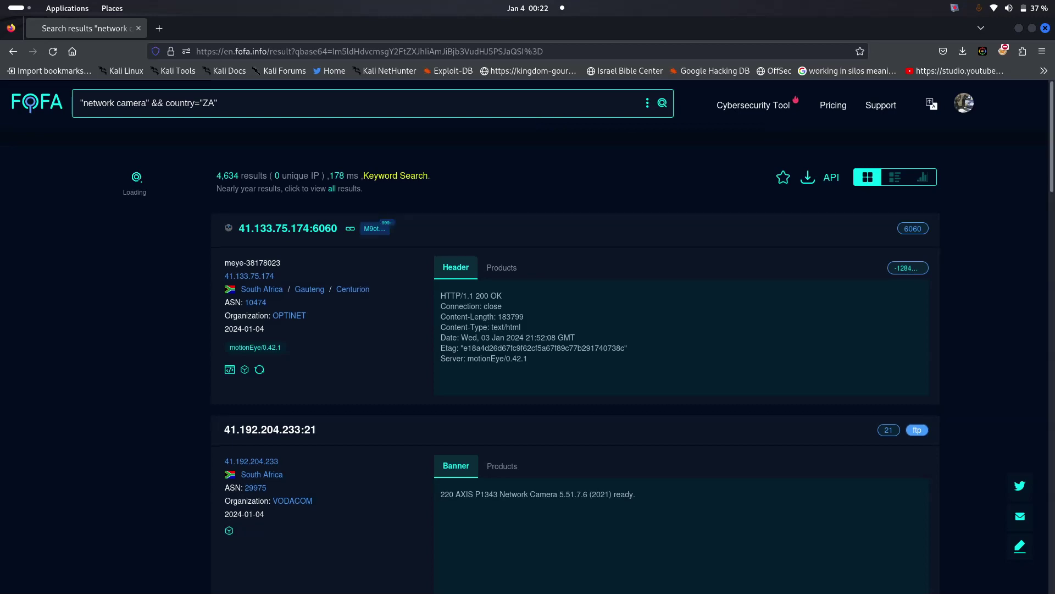
scroll(1052, 151, down, 4)
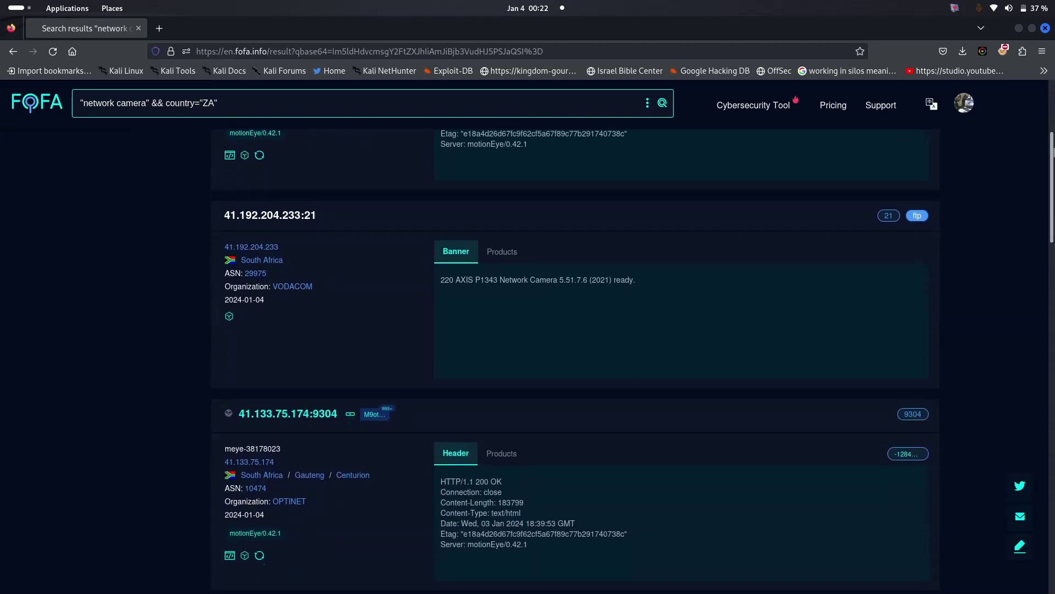
scroll(1052, 152, up, 1)
scroll(1052, 151, down, 3)
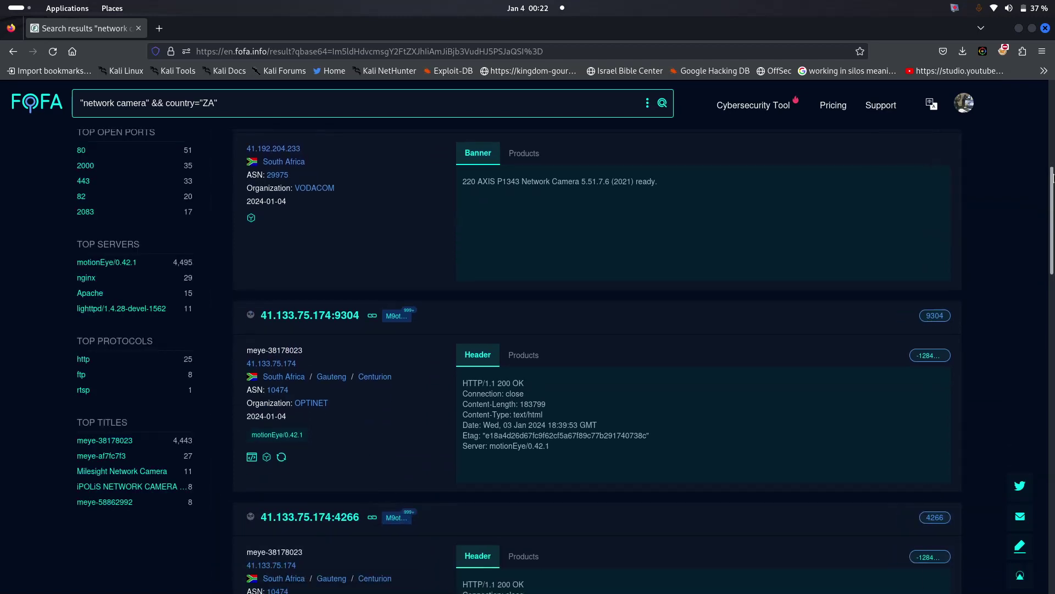
scroll(1052, 177, down, 9)
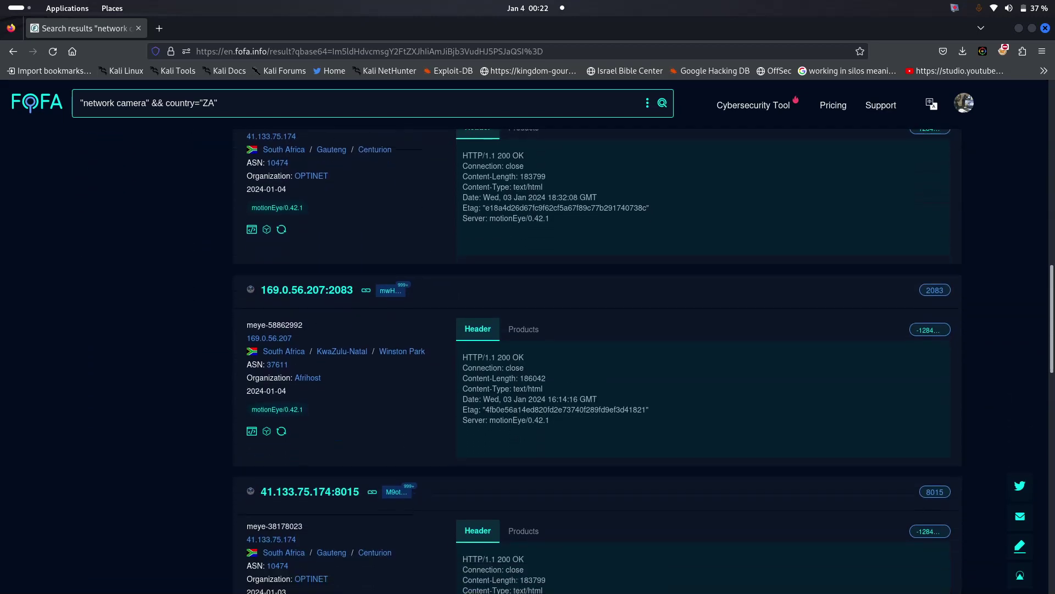
scroll(519, 361, down, 1)
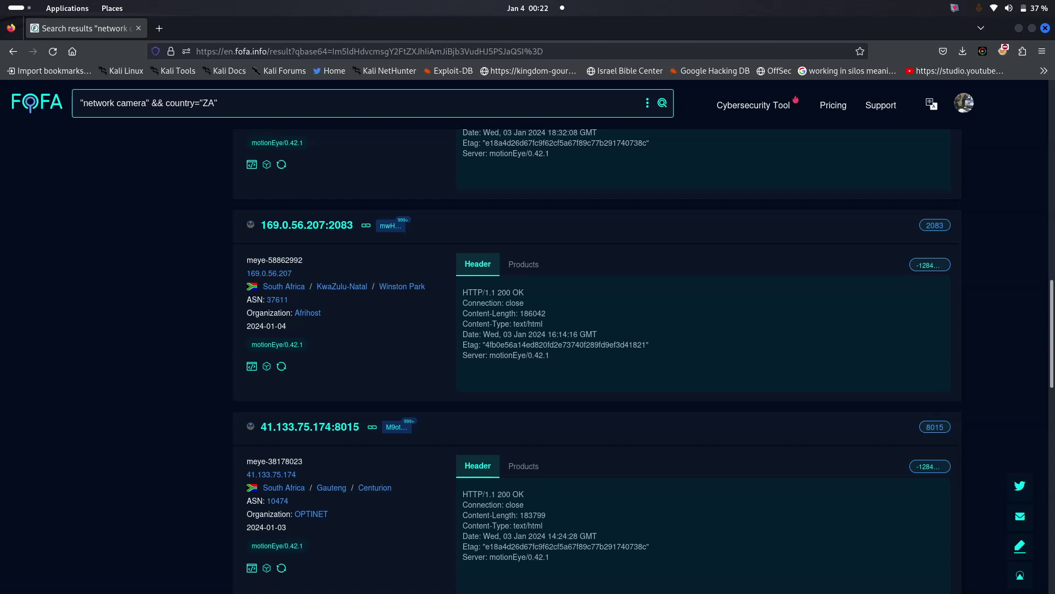
scroll(598, 360, up, 1)
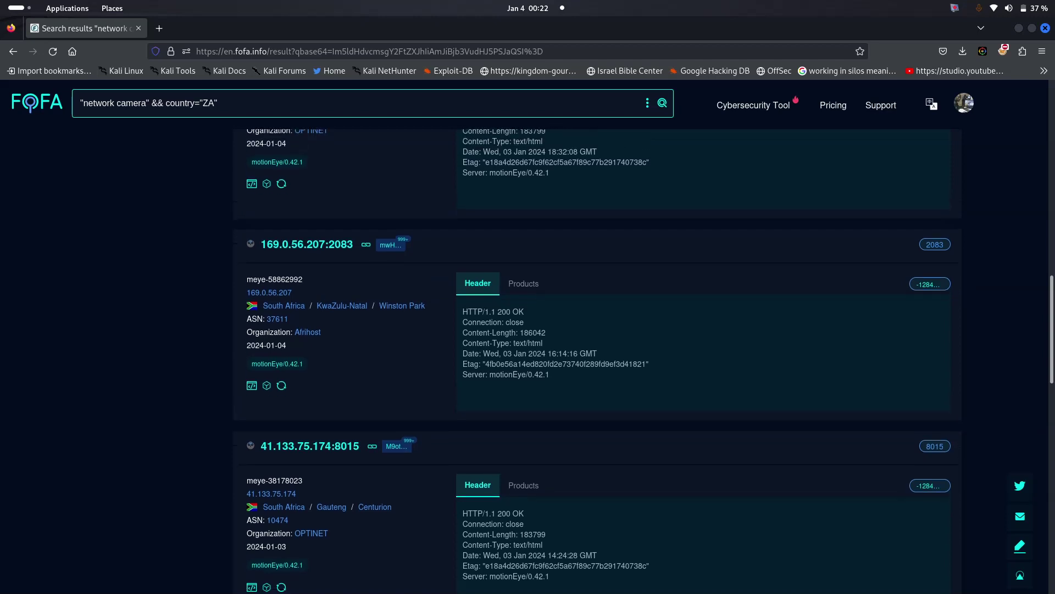
scroll(1051, 304, down, 2)
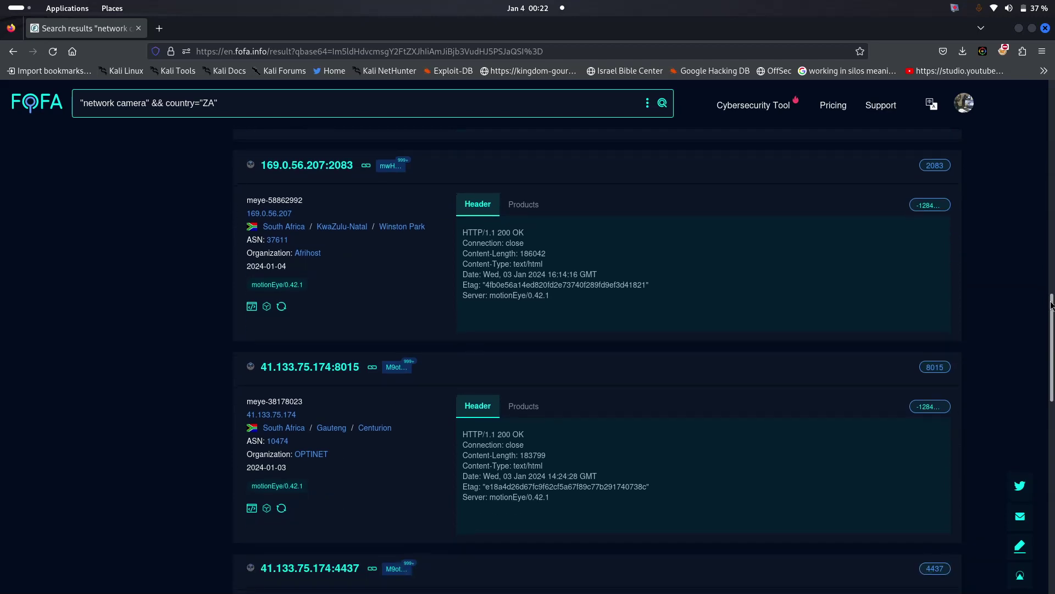
drag(1051, 304, 1052, 308)
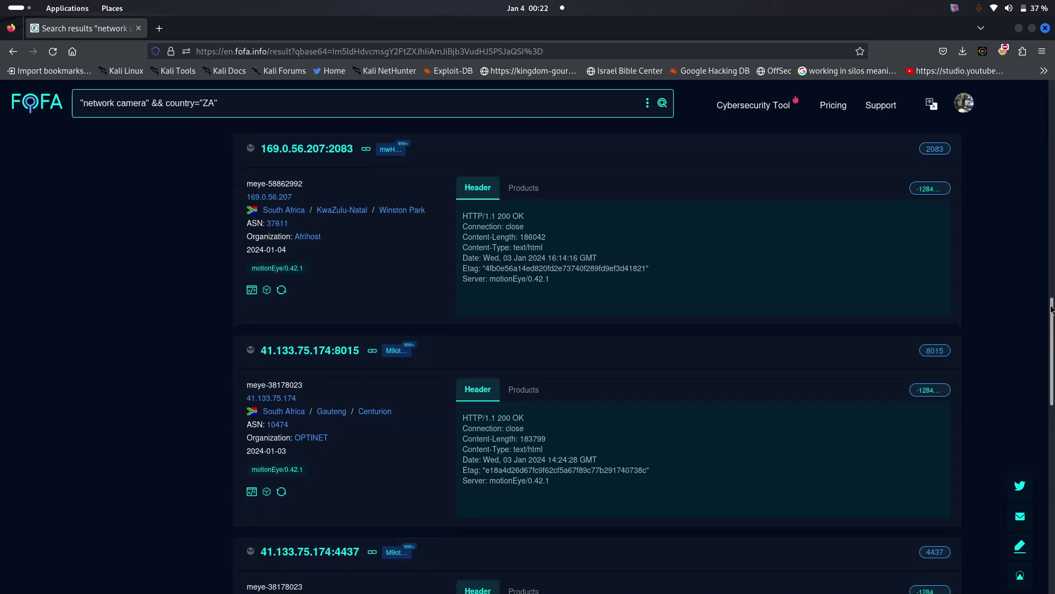
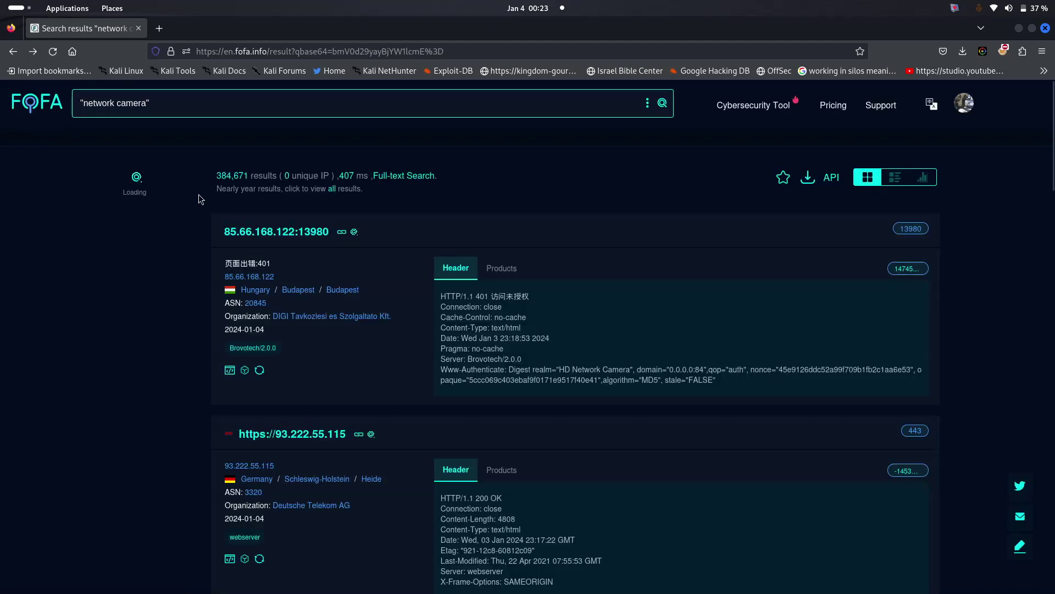
Return from the network camera results to the FOFA home page
click(30, 112)
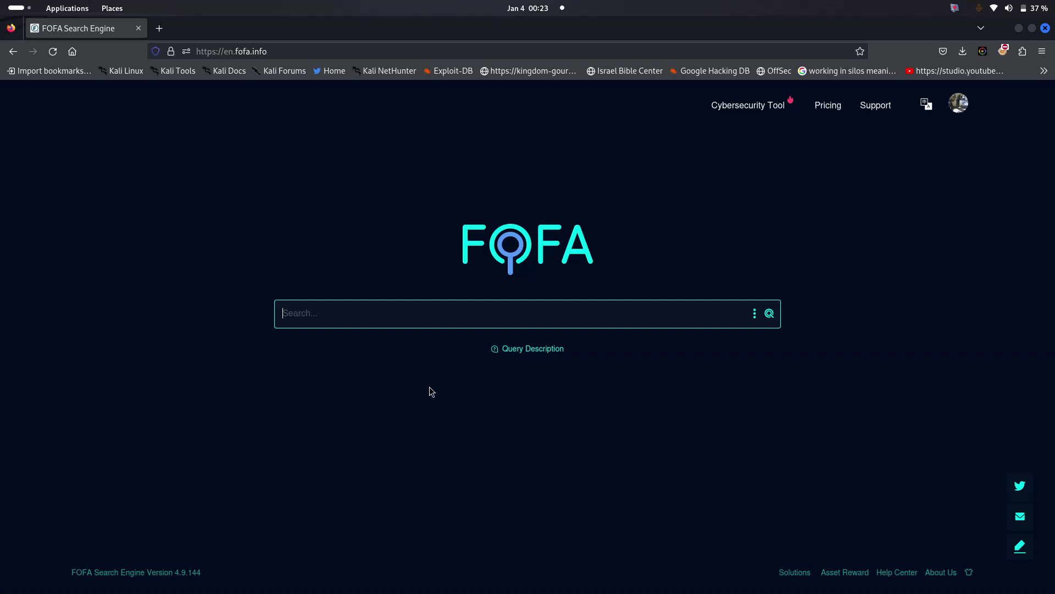
Read the Query Description reference down to the port filter row, then close it
click(523, 350)
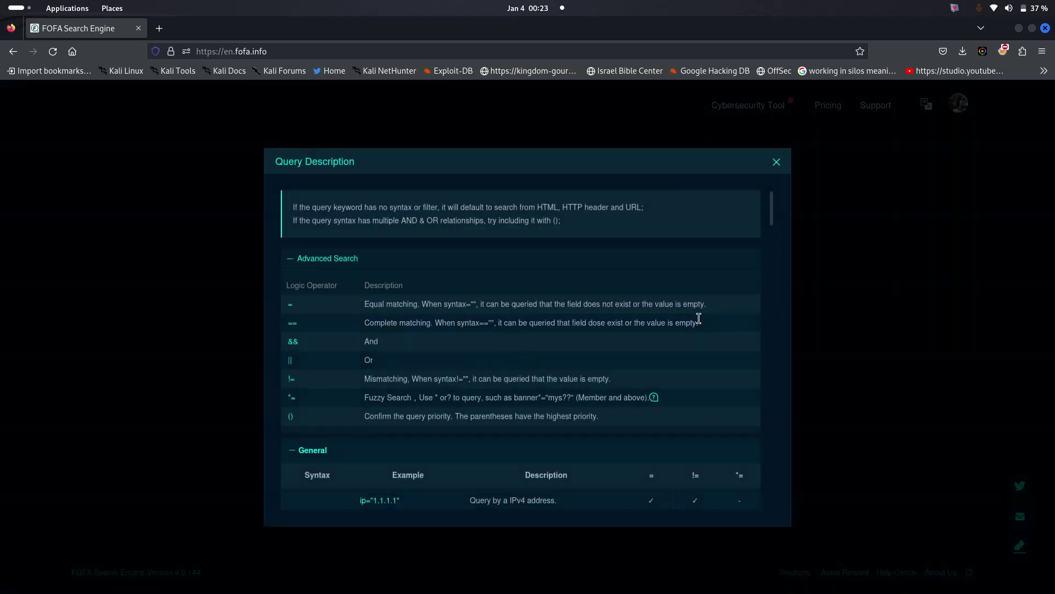
scroll(773, 218, down, 1)
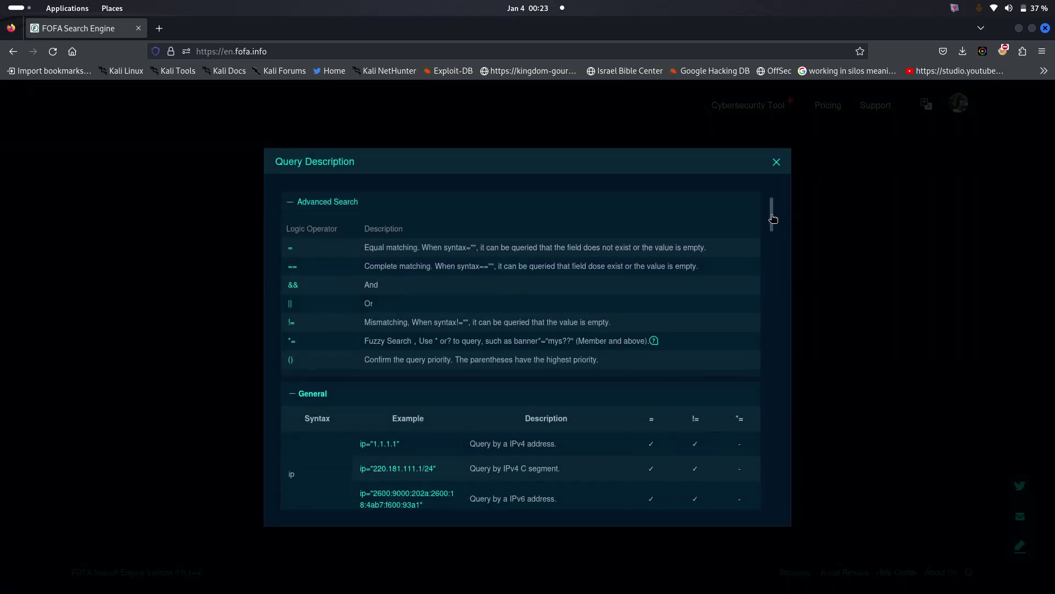
drag(772, 219, 780, 250)
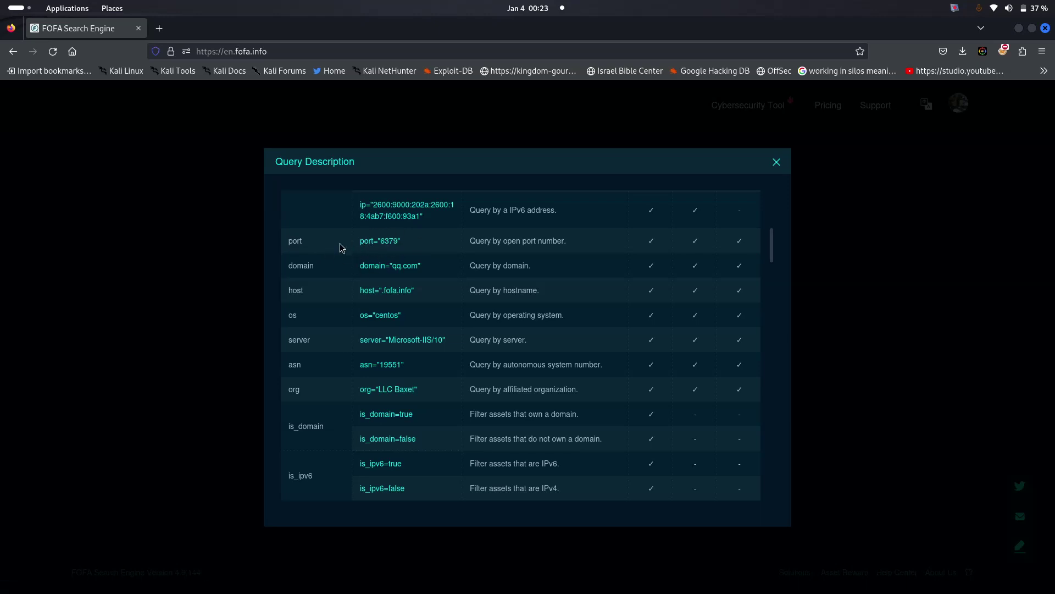
click(774, 163)
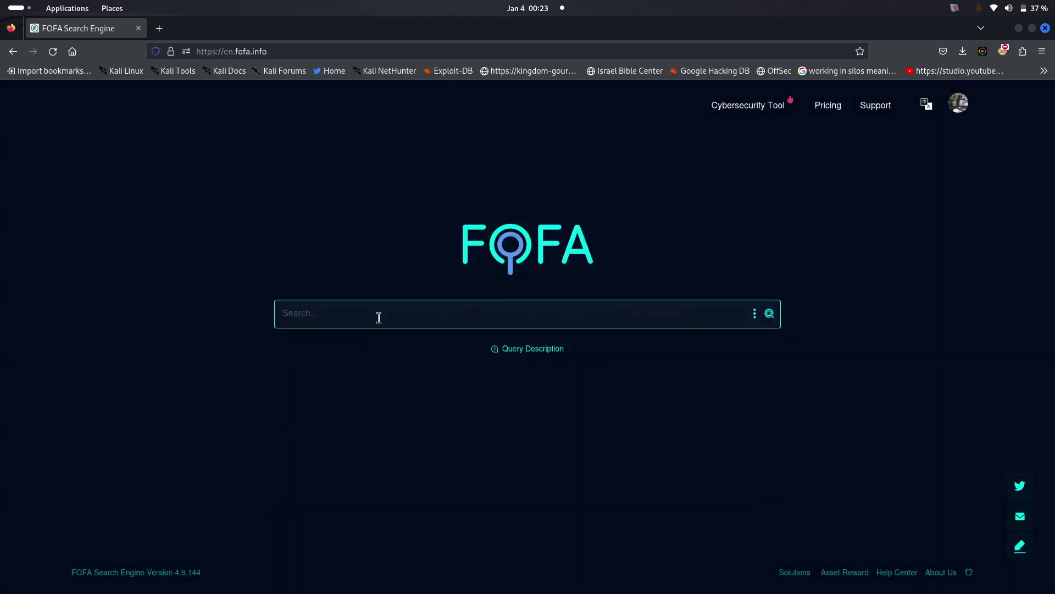
Search for port="3389" && country="LS" to list RDP hosts in Lesotho
click(378, 317)
text(port=)
text("3389)
text(&& country:)
key(BackSpace)
text(="LS)
key(Return)
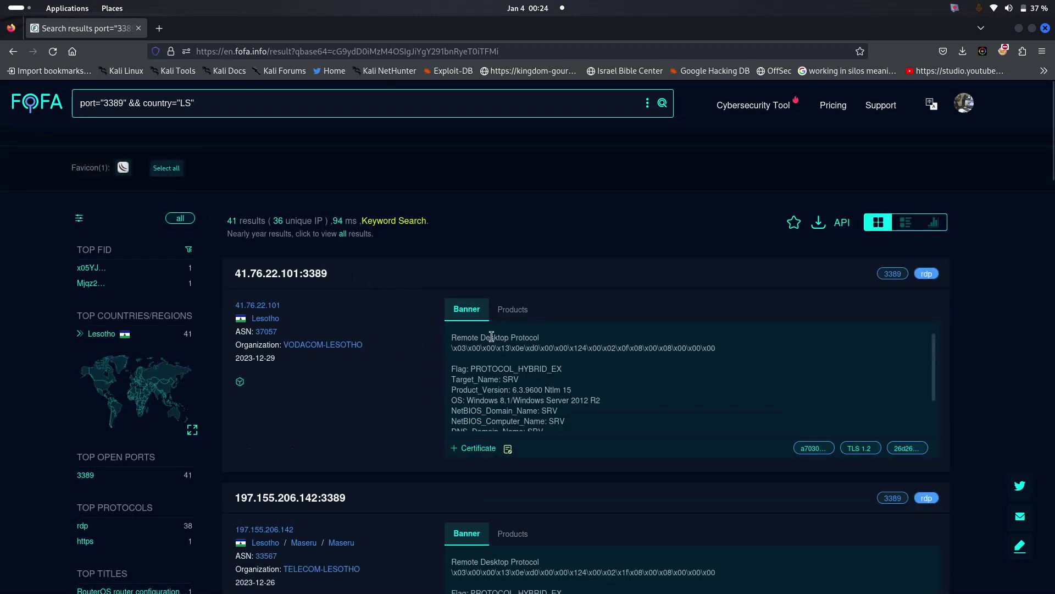
Scroll through the 41 mostly TELECOM-LESOTHO RDP results to the footer and back to the top
drag(1053, 128, 1054, 550)
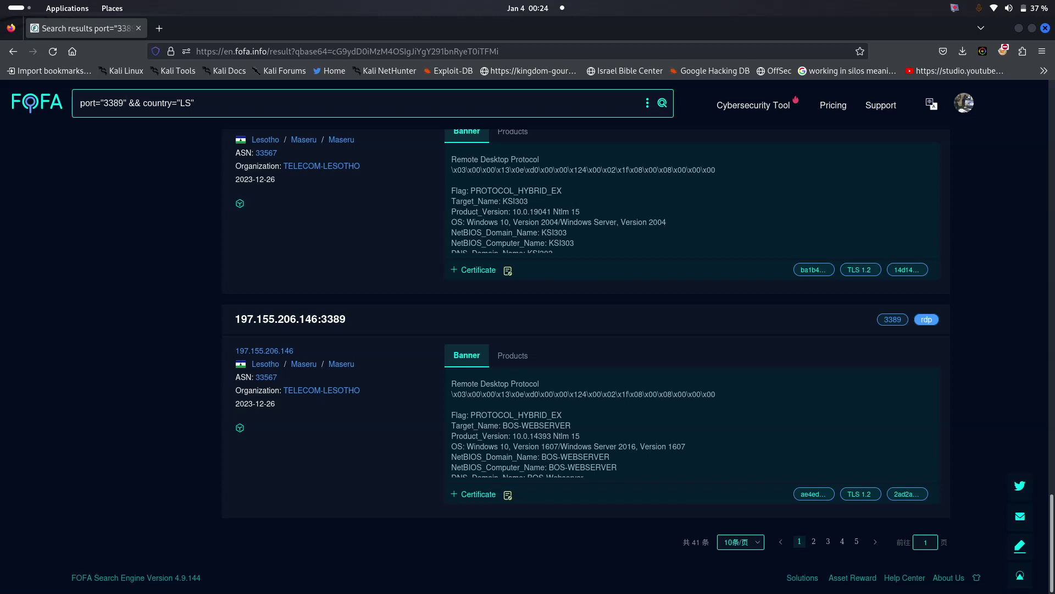
scroll(586, 361, up, 20)
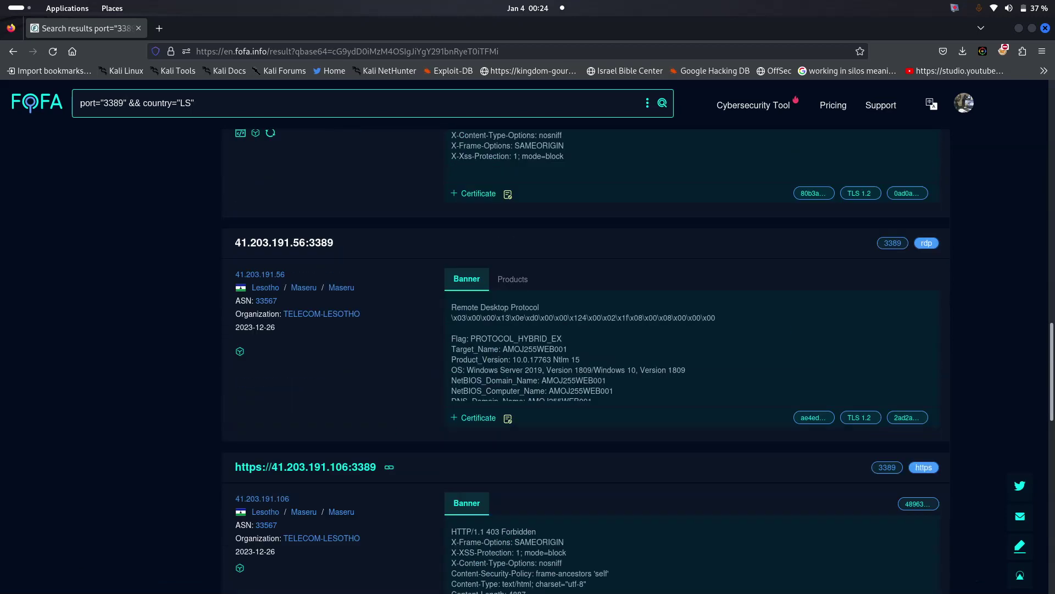
scroll(586, 361, up, 3)
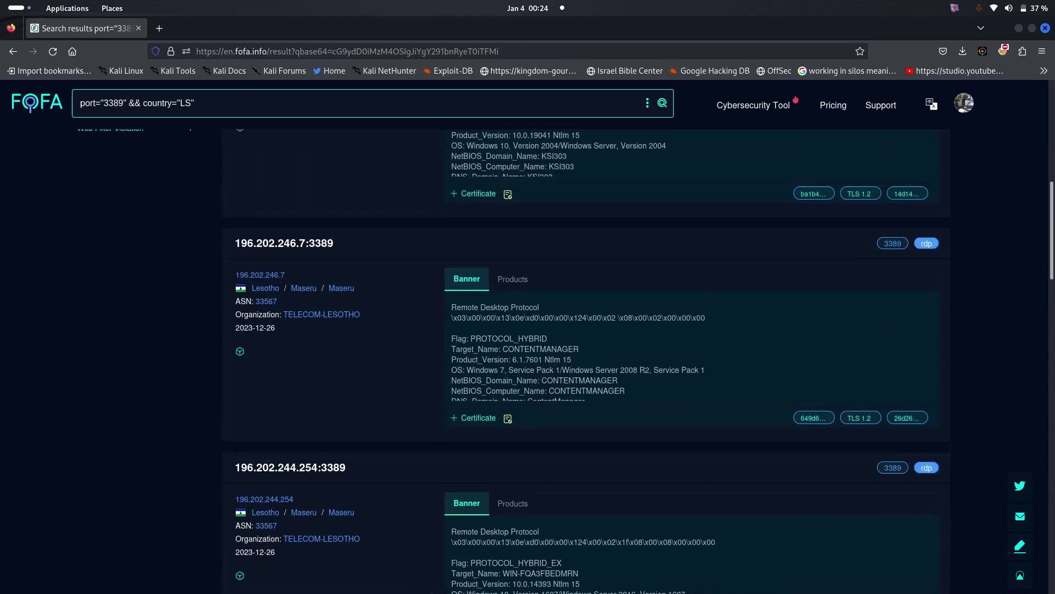
scroll(585, 361, up, 11)
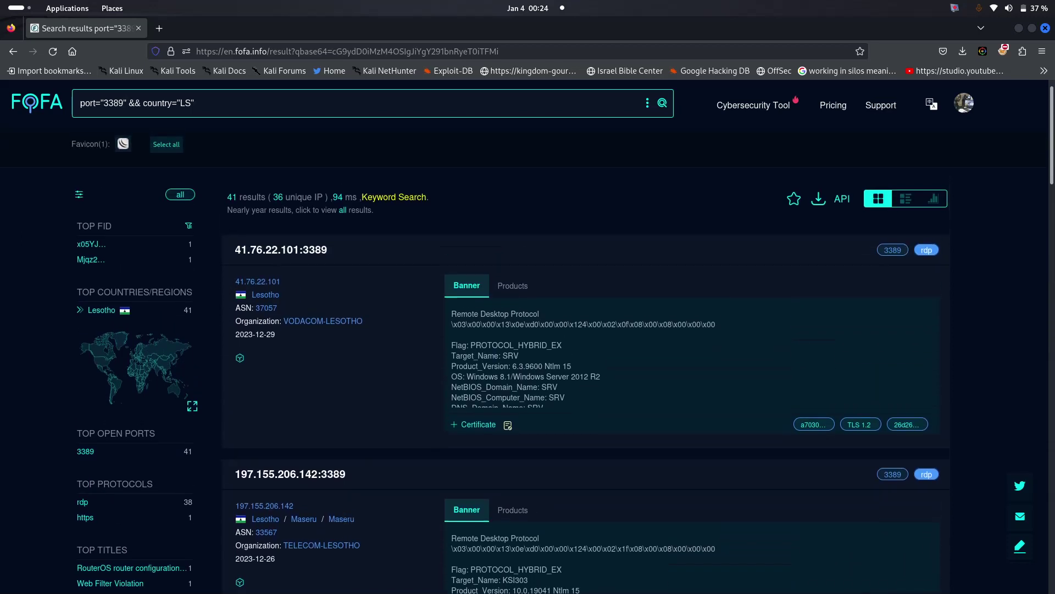
scroll(586, 361, up, 1)
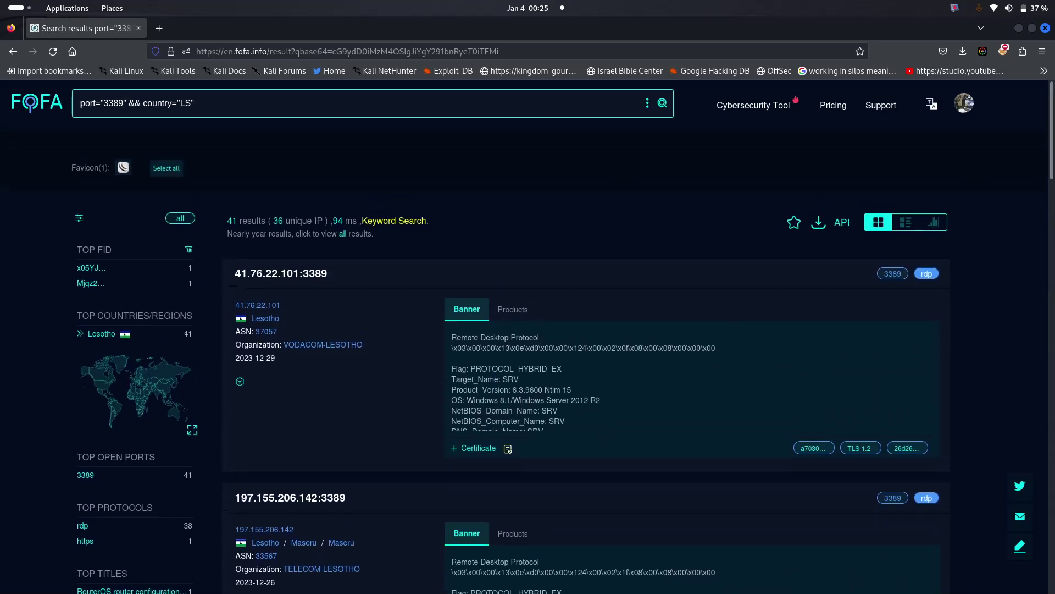